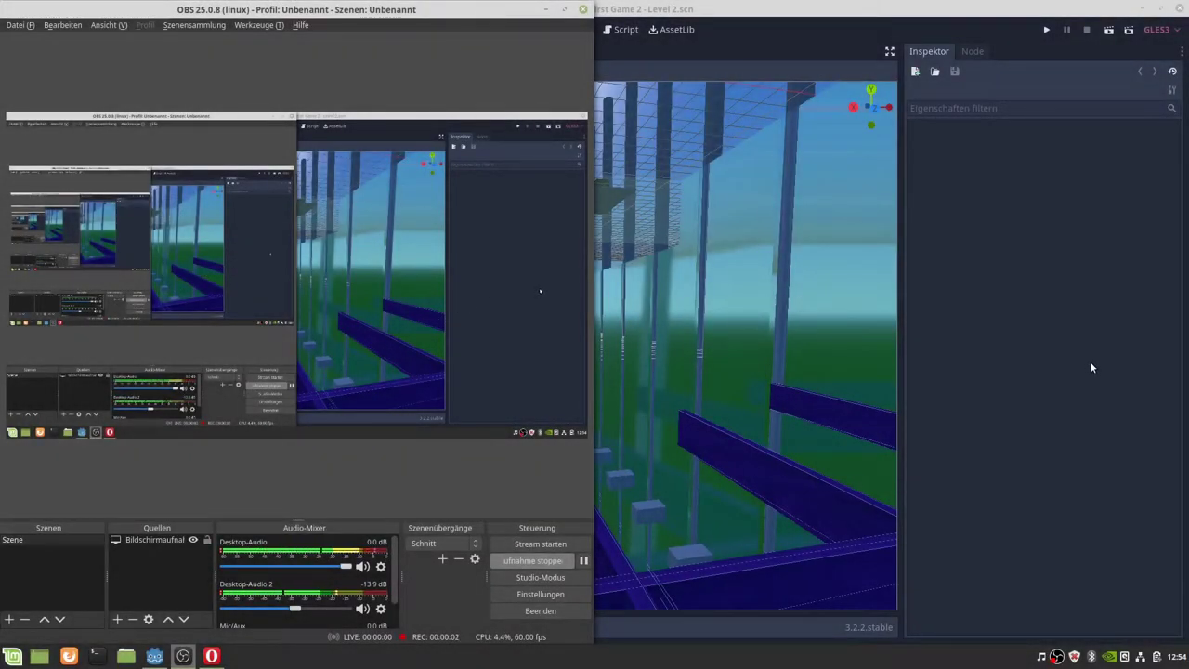
# Switch to Godot and examine the Level 2 3D scene from outside, above and within its corridor of traps and platforms
pyautogui.click(1092, 368)
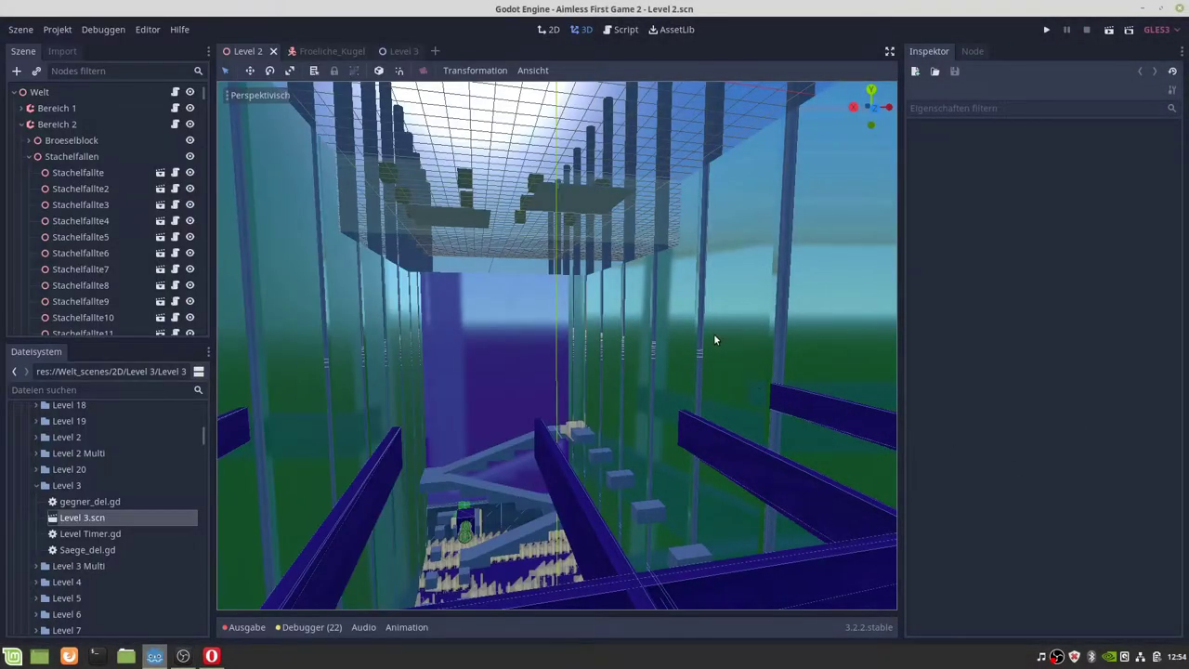
pyautogui.scroll(-5, 714, 371)
pyautogui.moveTo(722, 417); pyautogui.dragTo(288, 418)
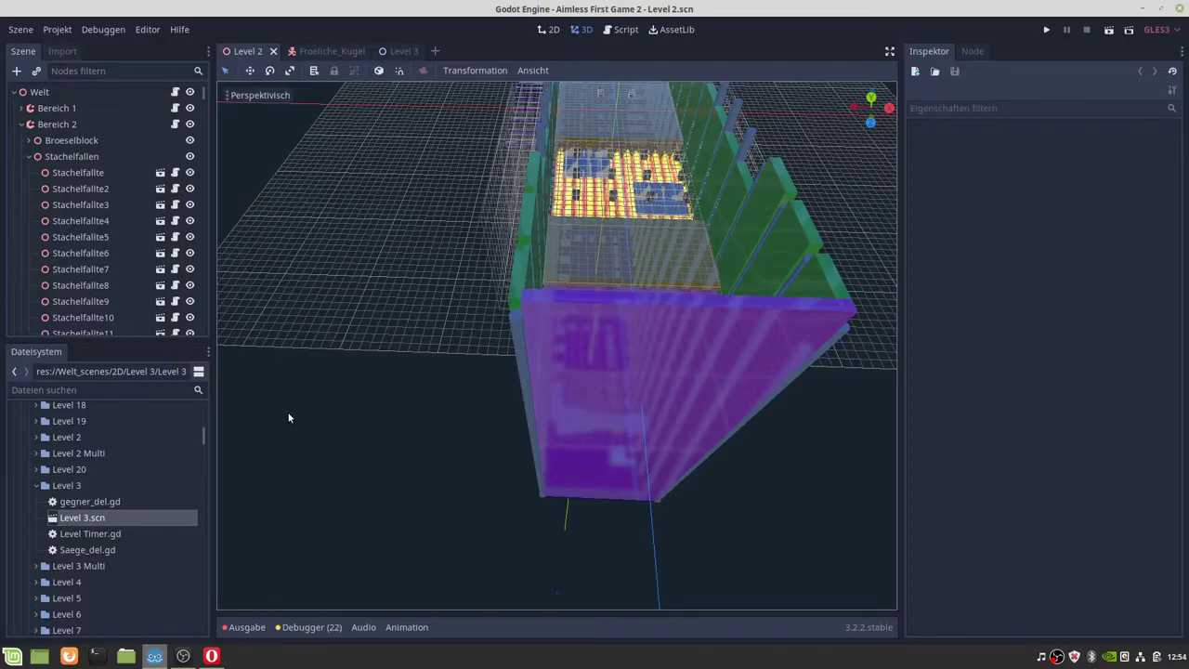
pyautogui.moveTo(288, 418); pyautogui.dragTo(252, 433)
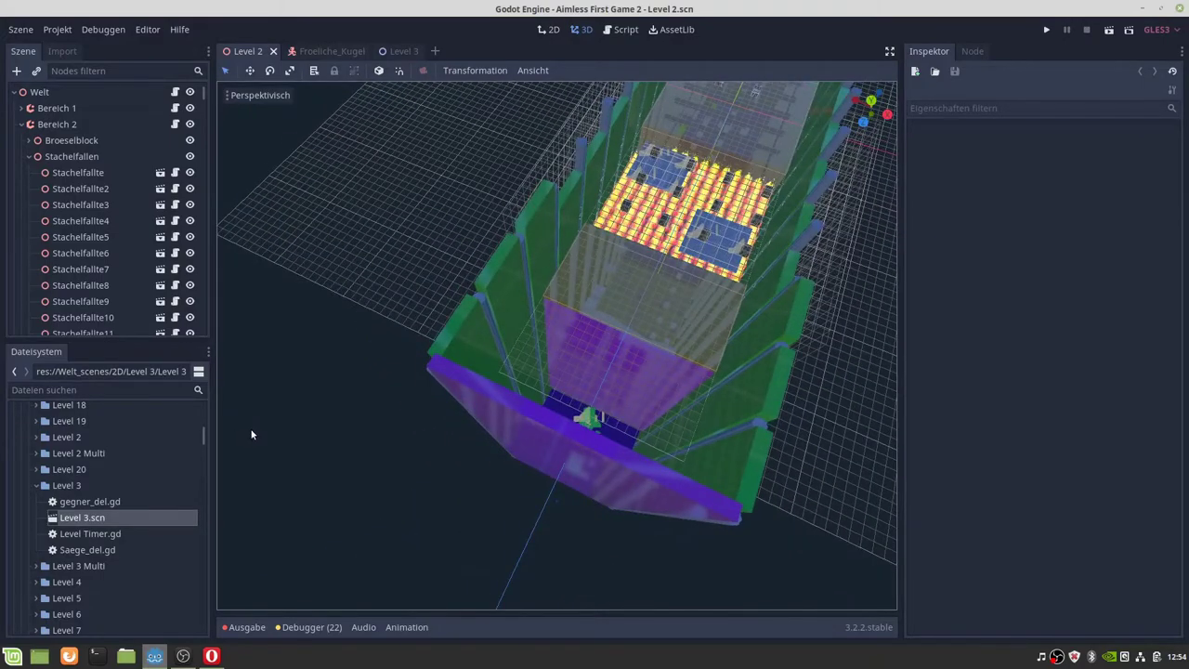
pyautogui.scroll(6, 405, 371)
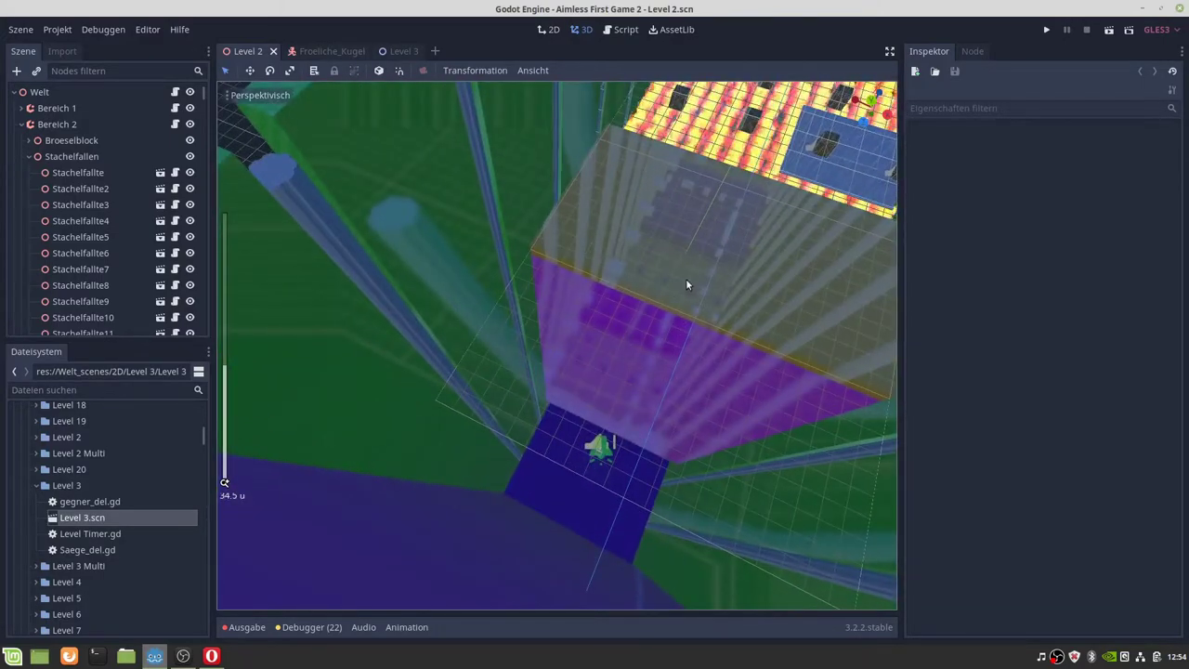
pyautogui.moveTo(686, 279); pyautogui.dragTo(472, 234)
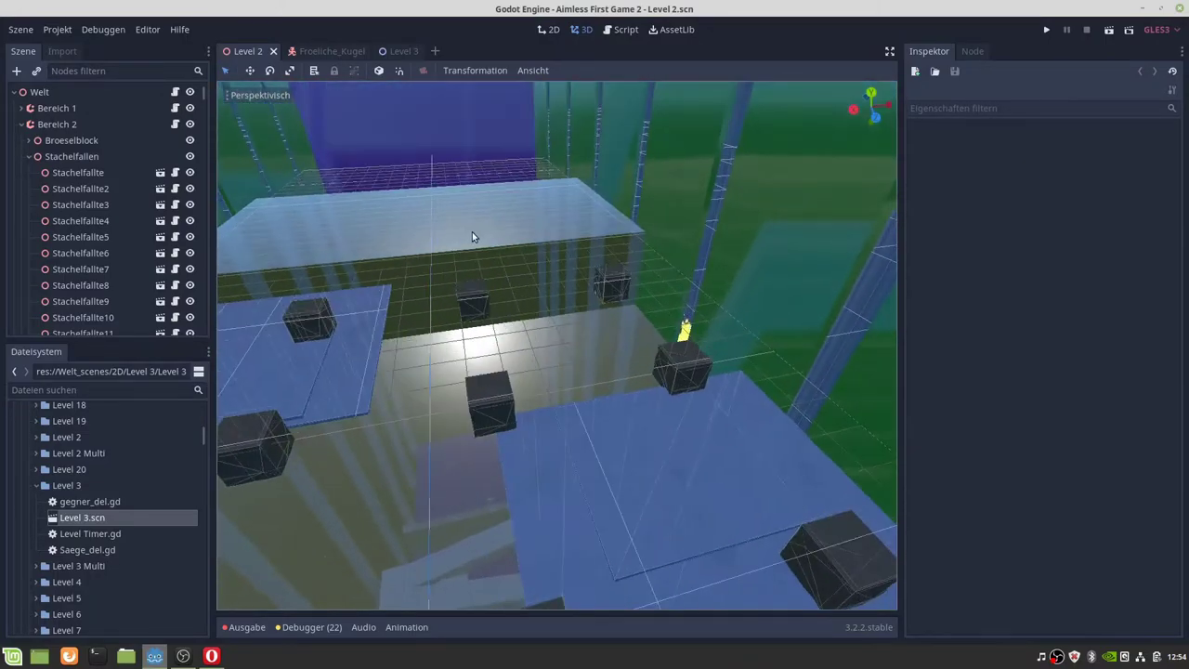
pyautogui.scroll(-6, 472, 236)
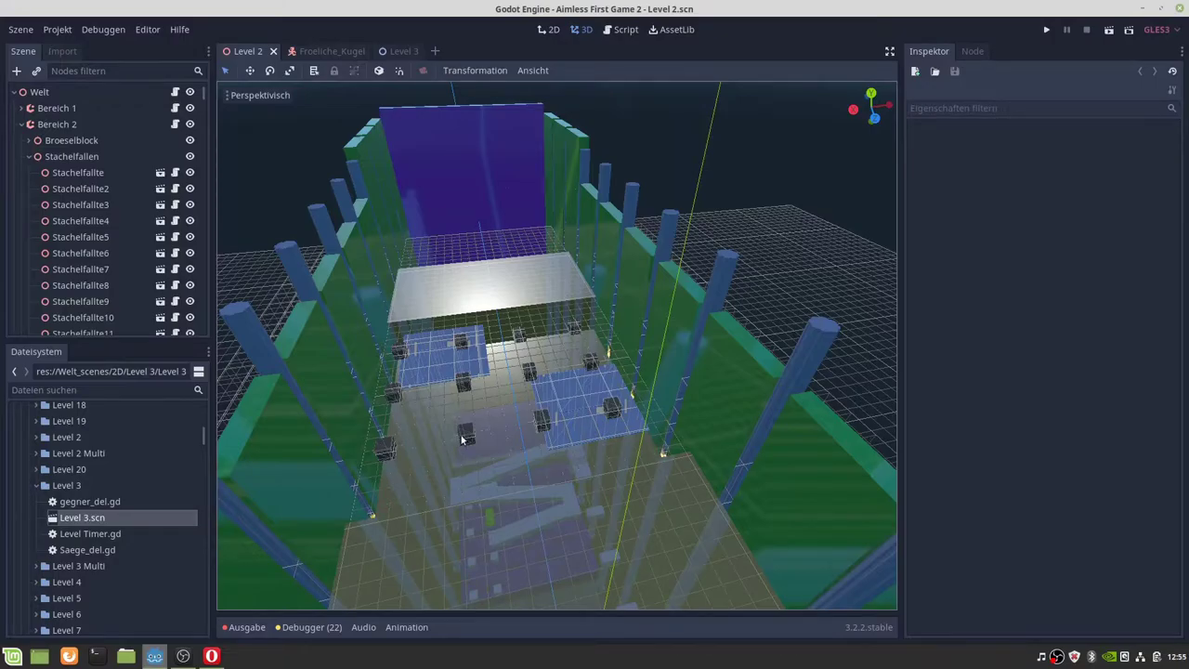
pyautogui.scroll(10, 453, 403)
pyautogui.scroll(-5, 455, 399)
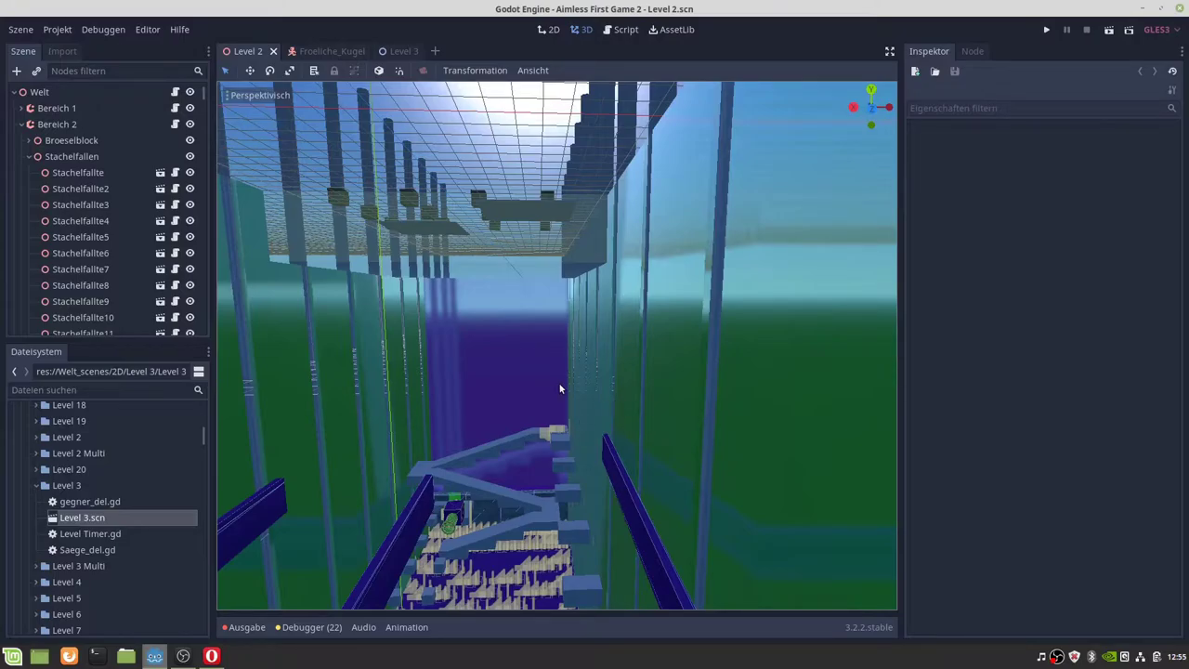
pyautogui.moveTo(578, 426); pyautogui.dragTo(472, 399)
pyautogui.scroll(-3, 562, 422)
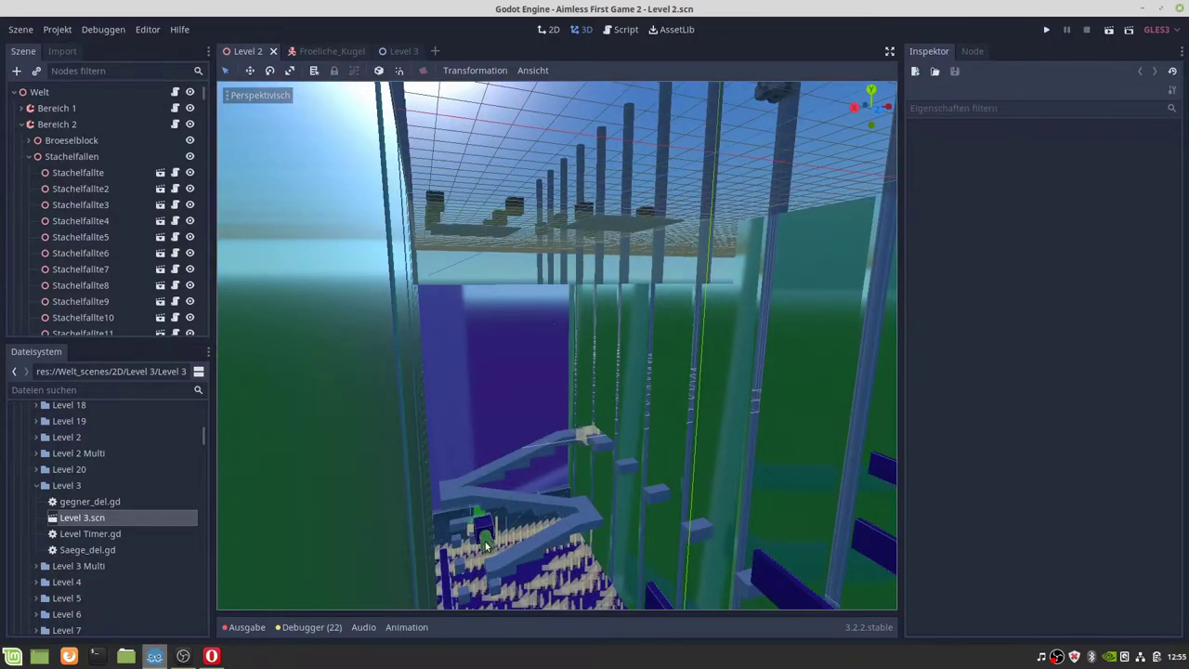
# Open the Froeliche_Kugel scene and view the ball character from the side
pyautogui.click(331, 52)
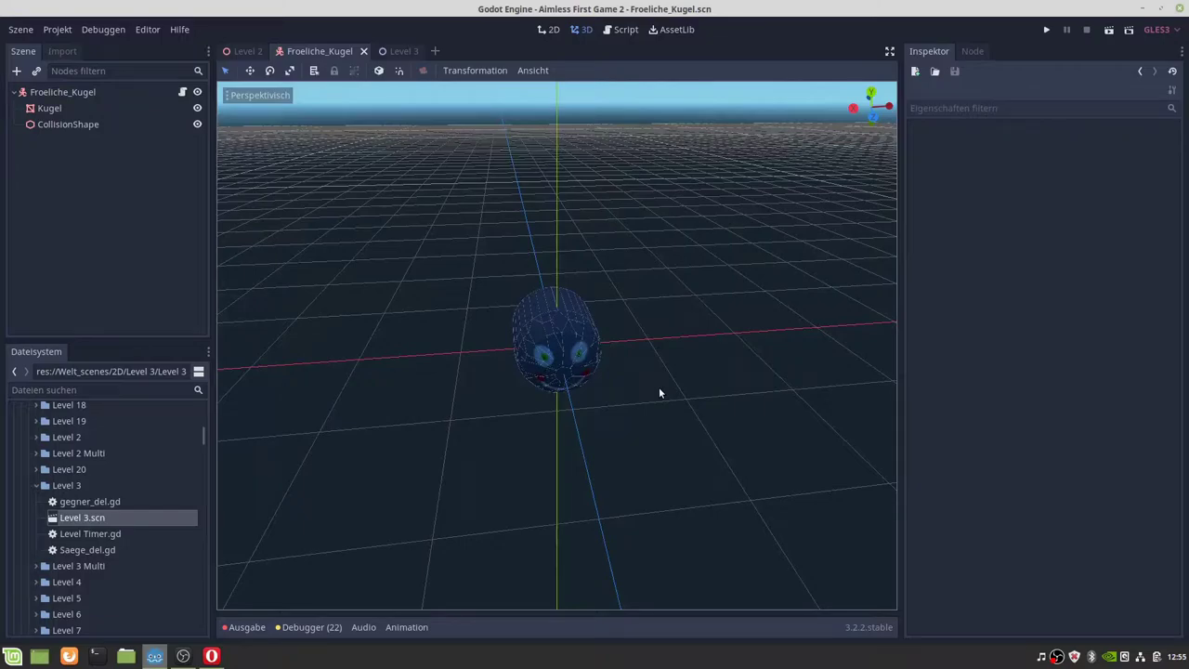
pyautogui.moveTo(711, 417); pyautogui.dragTo(350, 405)
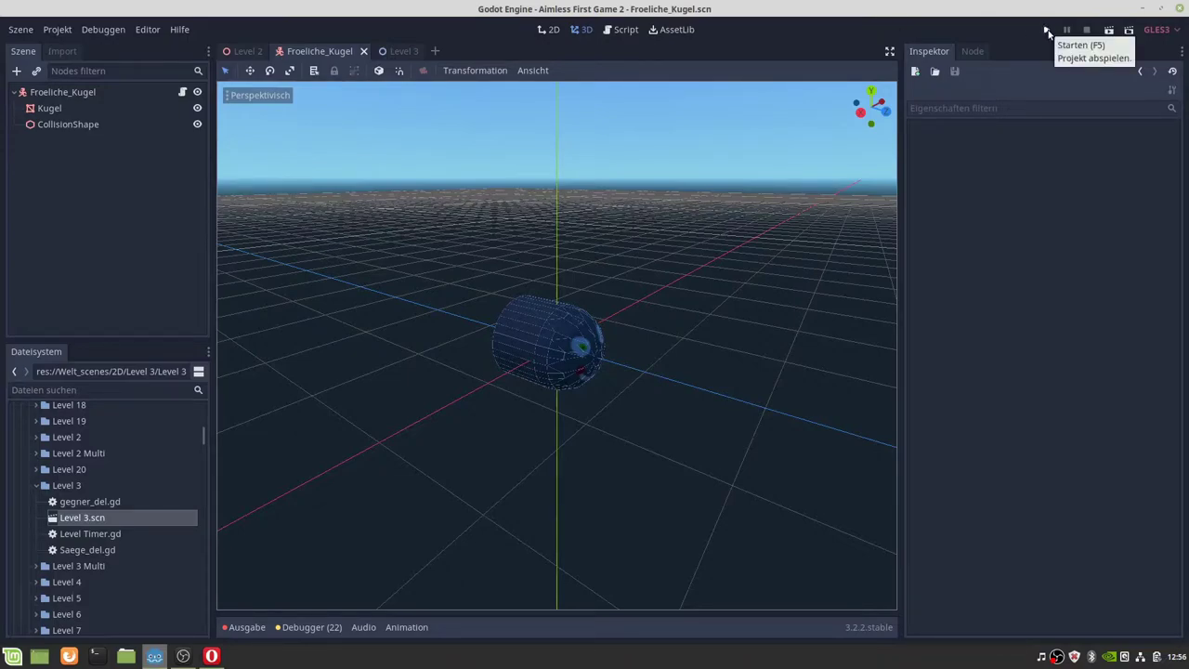
# Run the project and start the 3D singleplayer mode to reach the level selection
pyautogui.click(1048, 33)
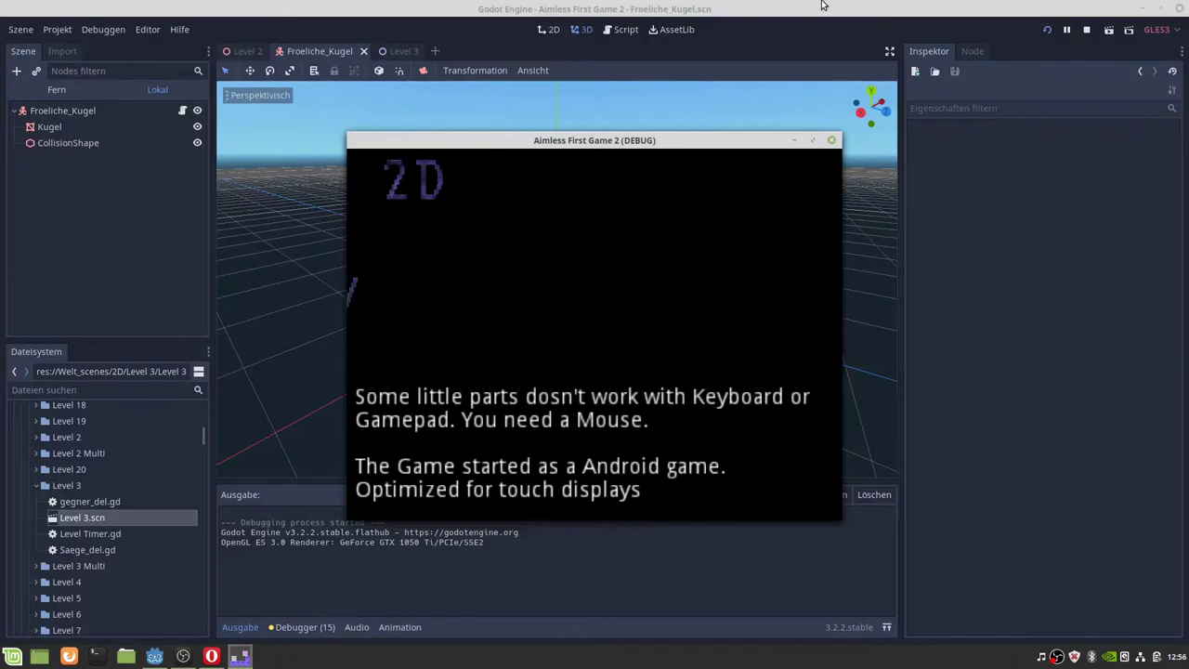
pyautogui.press('Down')
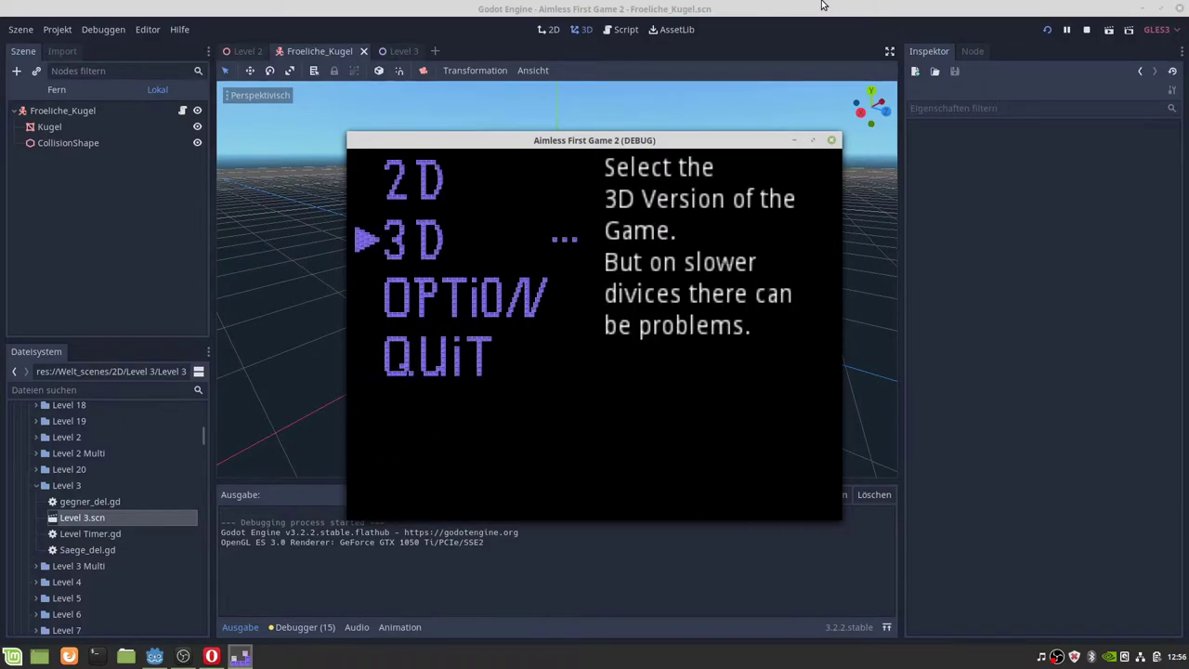
pyautogui.press('e')
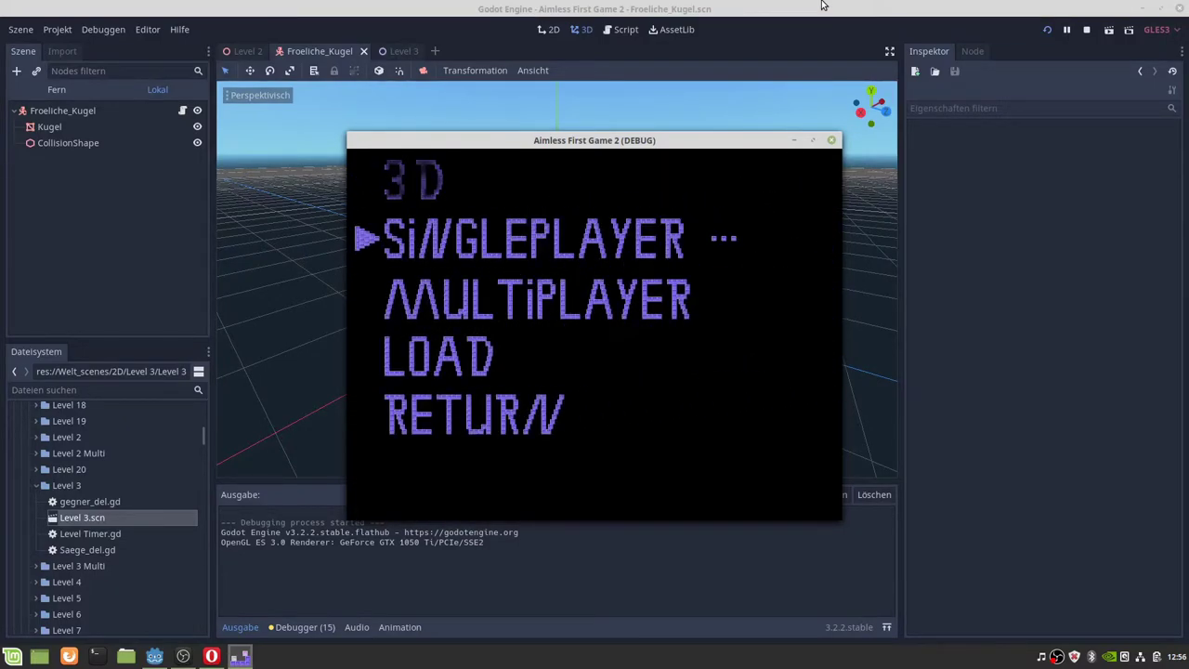
pyautogui.press('e')
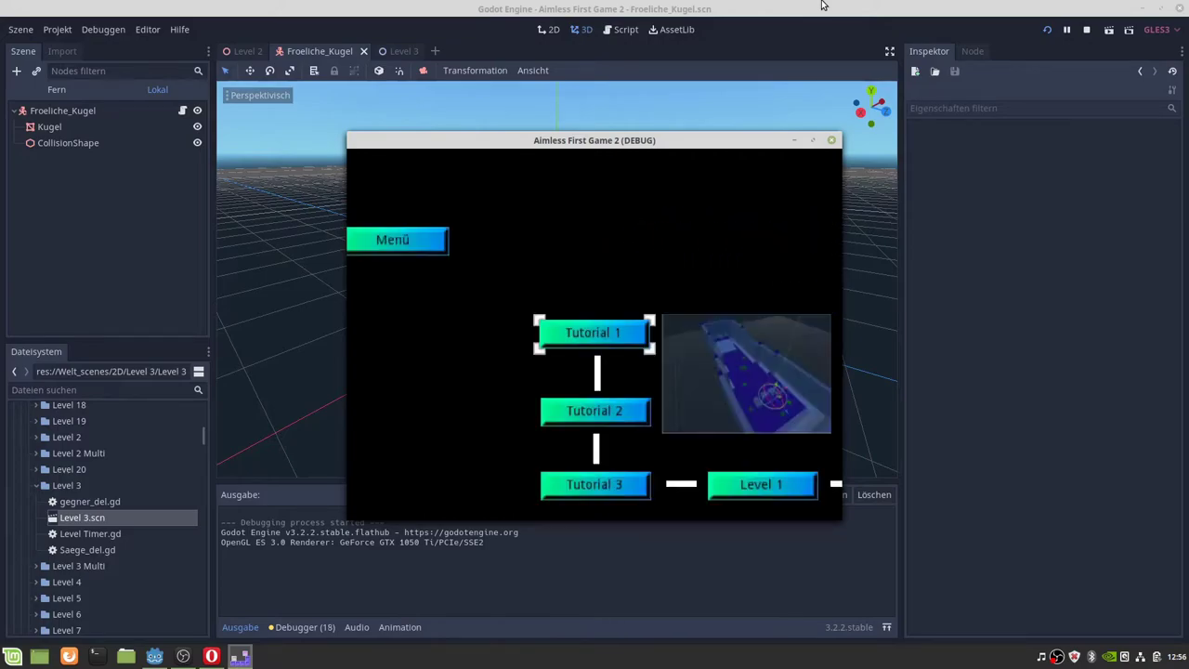
# Browse the level selection between the Menü entry and Level 2, and check the pause menu's options
pyautogui.press('Down')
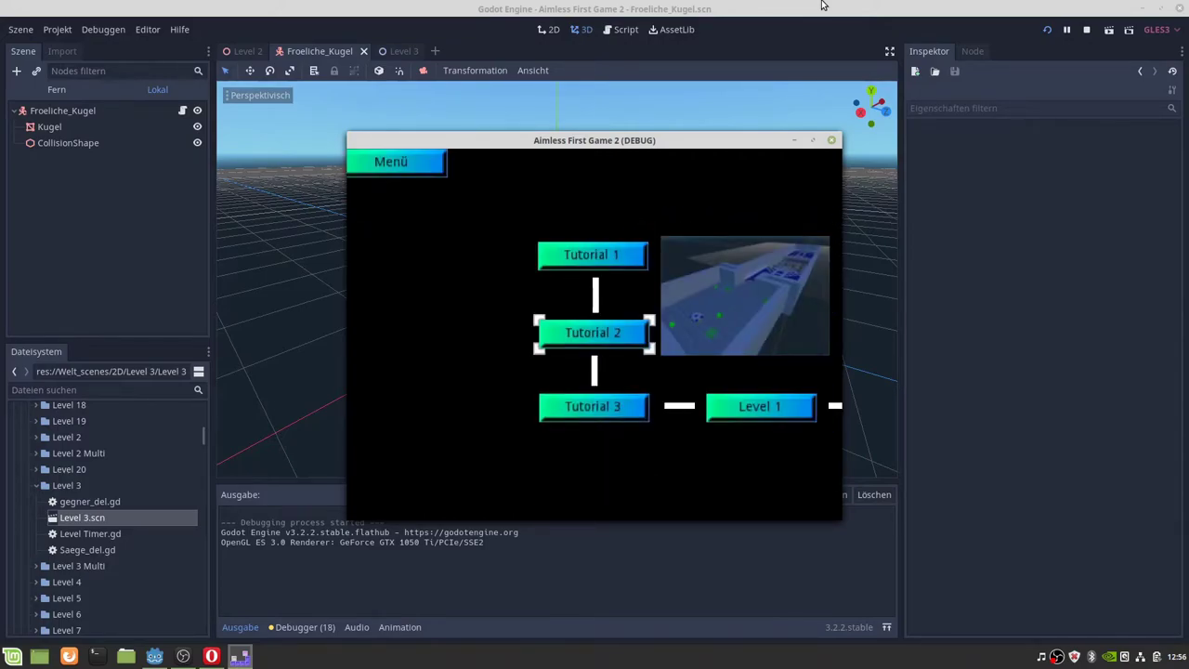
pyautogui.press('Down')
pyautogui.press('Right')
pyautogui.press('Right')
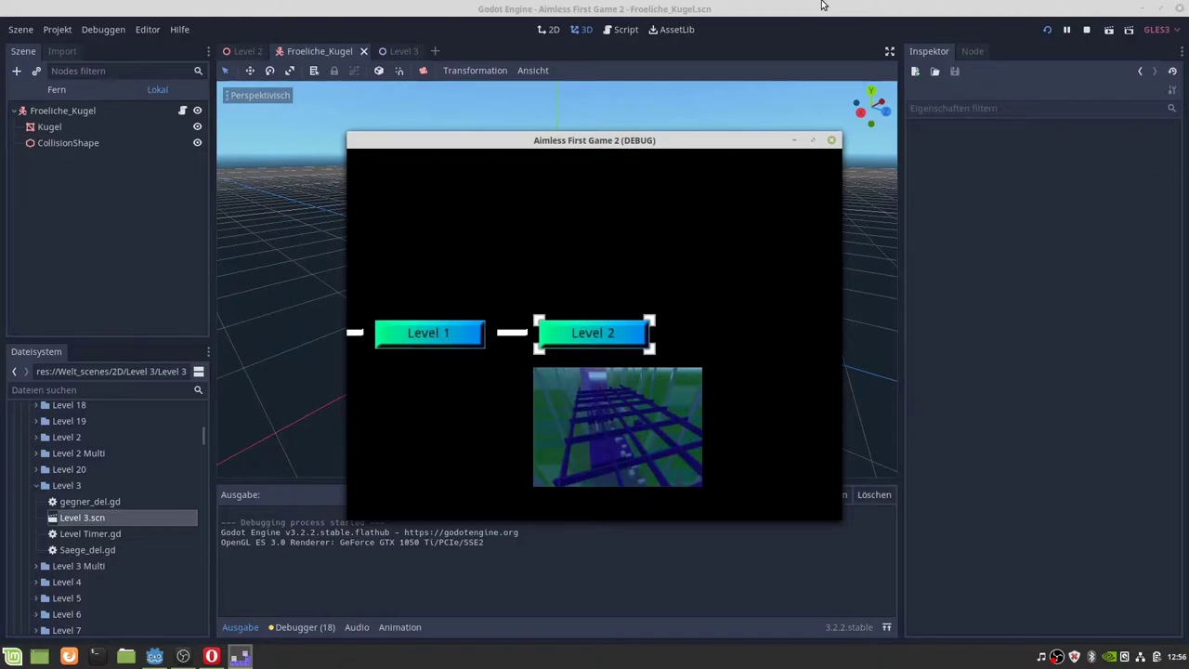
pyautogui.press('Left')
pyautogui.press('Left')
pyautogui.press('Up')
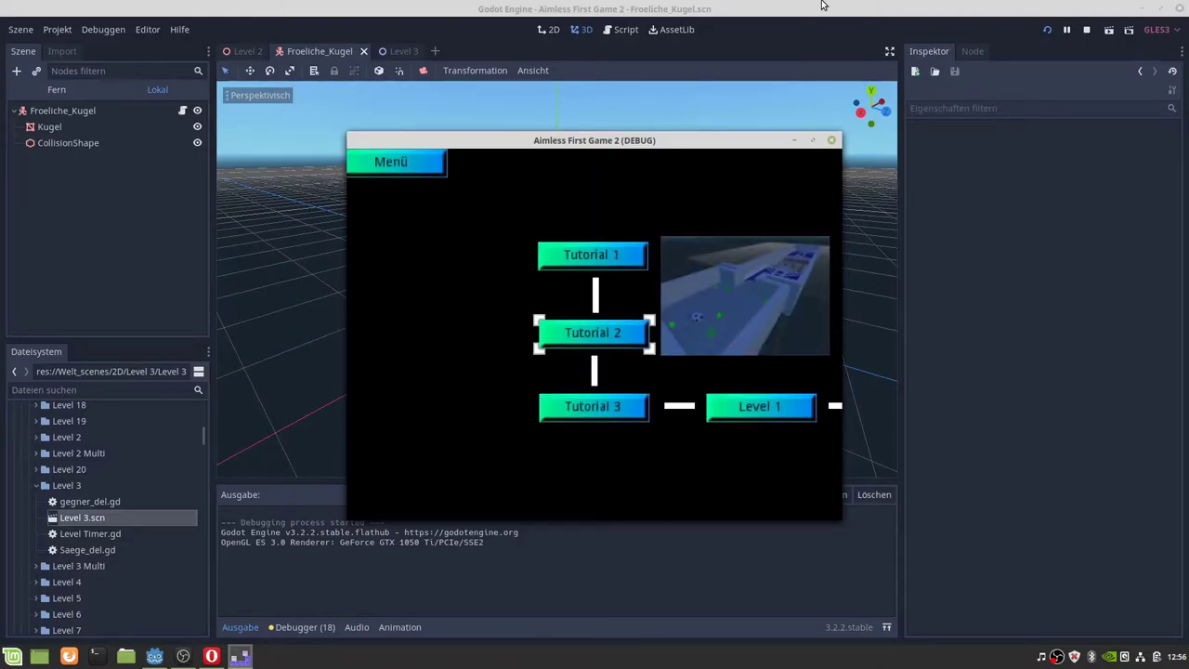
pyautogui.press('Up')
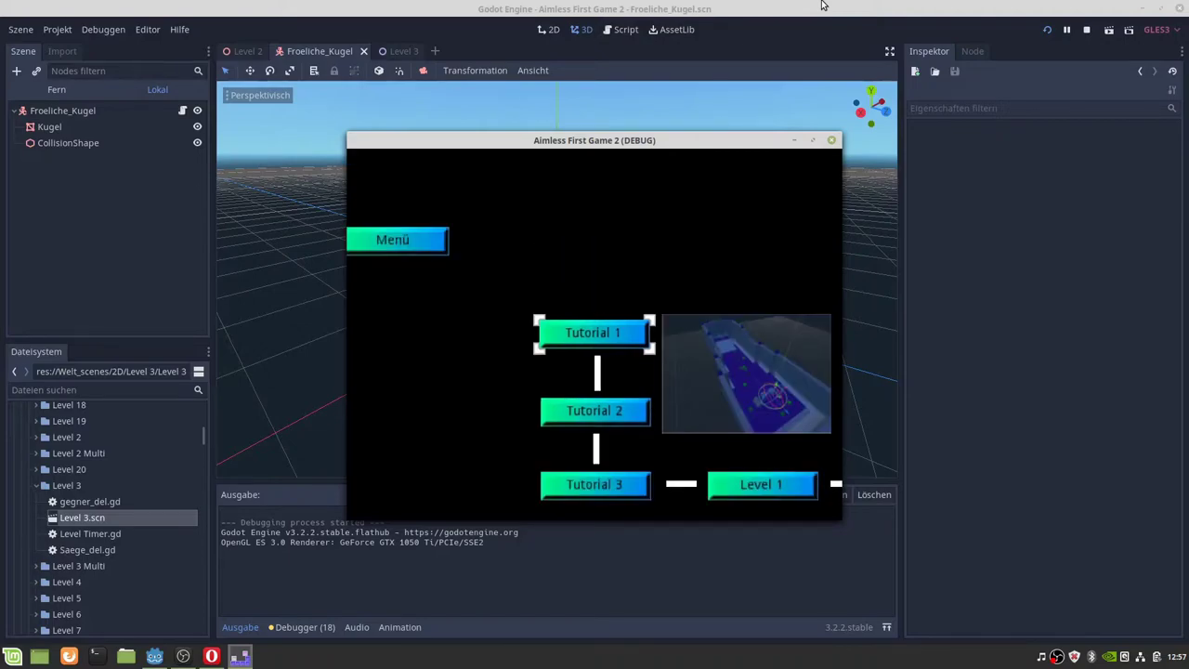
pyautogui.press('Up')
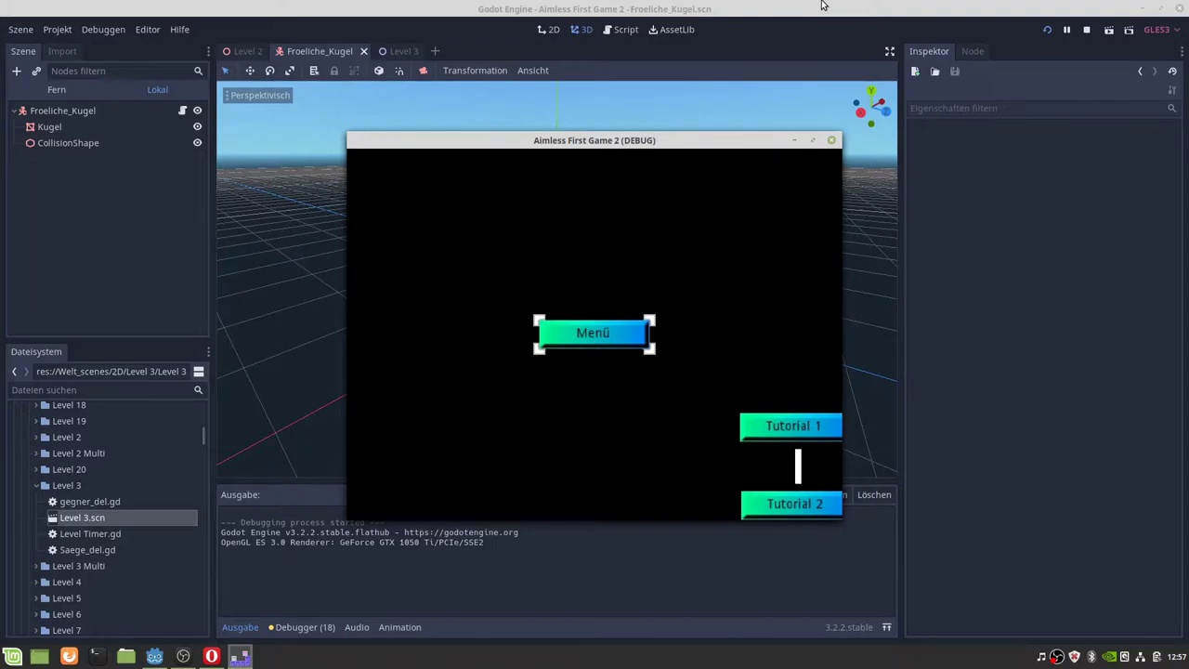
pyautogui.press('Down')
pyautogui.press('Down')
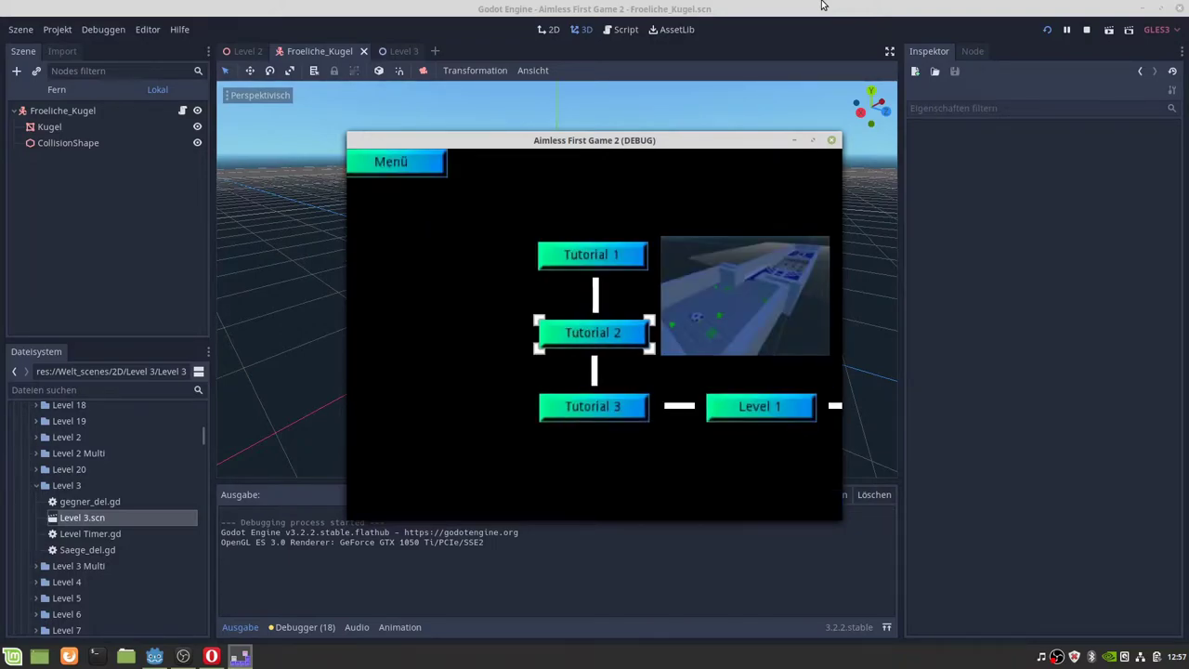
pyautogui.press('Escape')
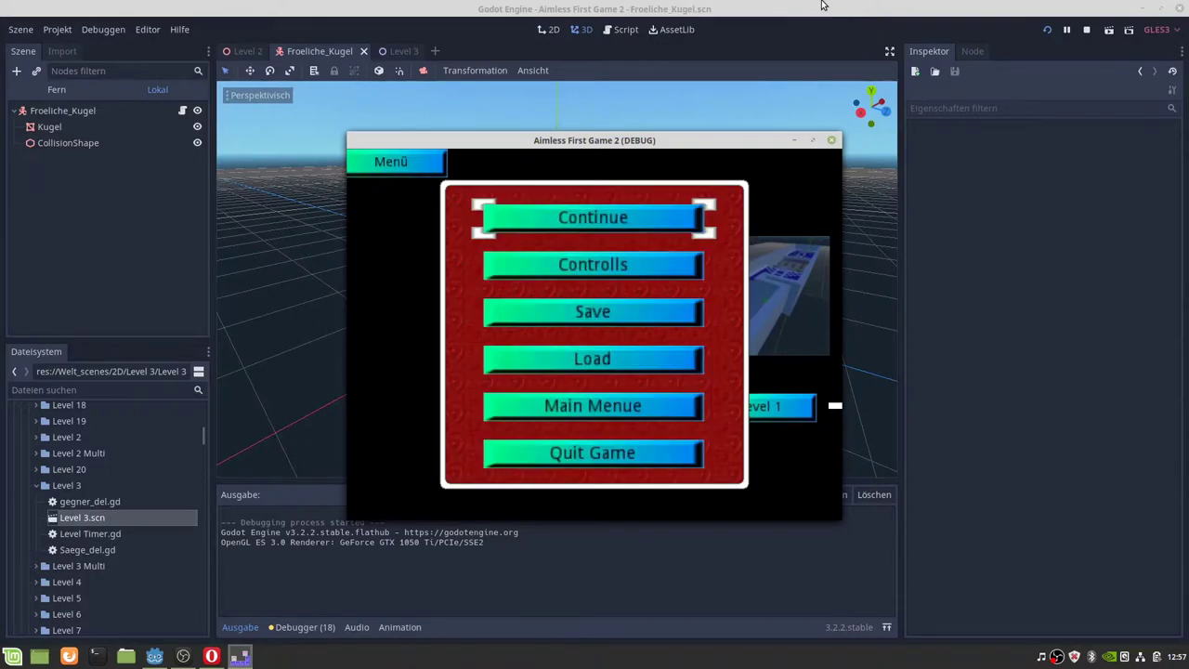
pyautogui.press('Escape')
# Step through the tutorial, Level 1 and Level 2 previews in the level selection, ending on Tutorial 3
pyautogui.press('Down')
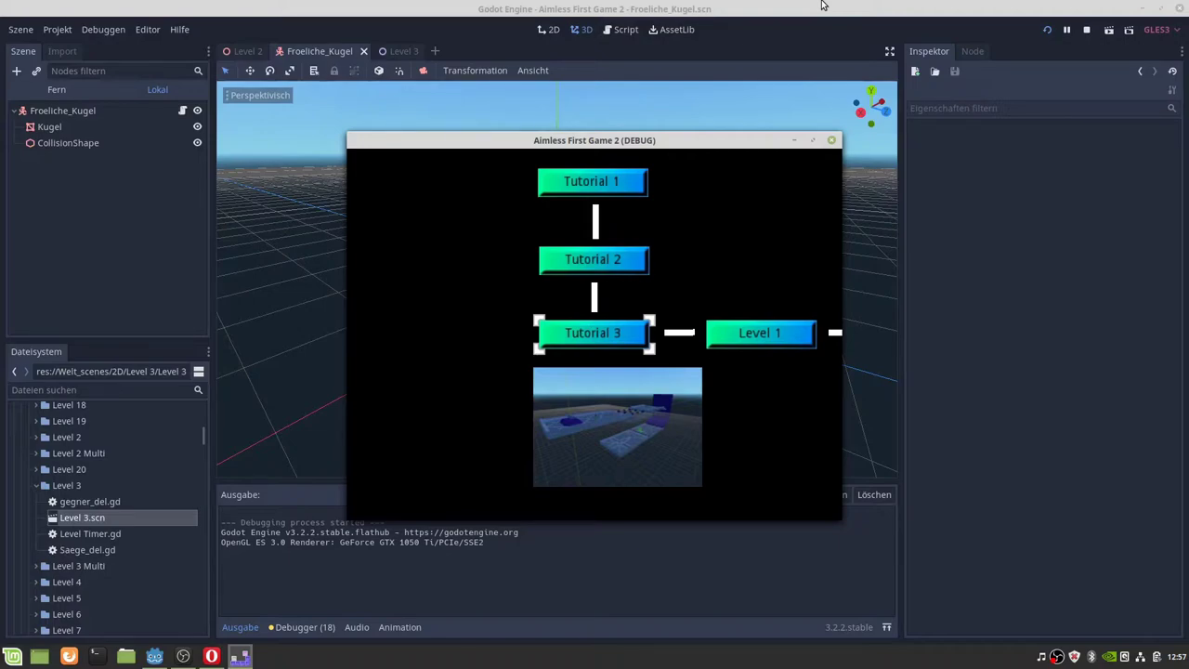
pyautogui.press('Right')
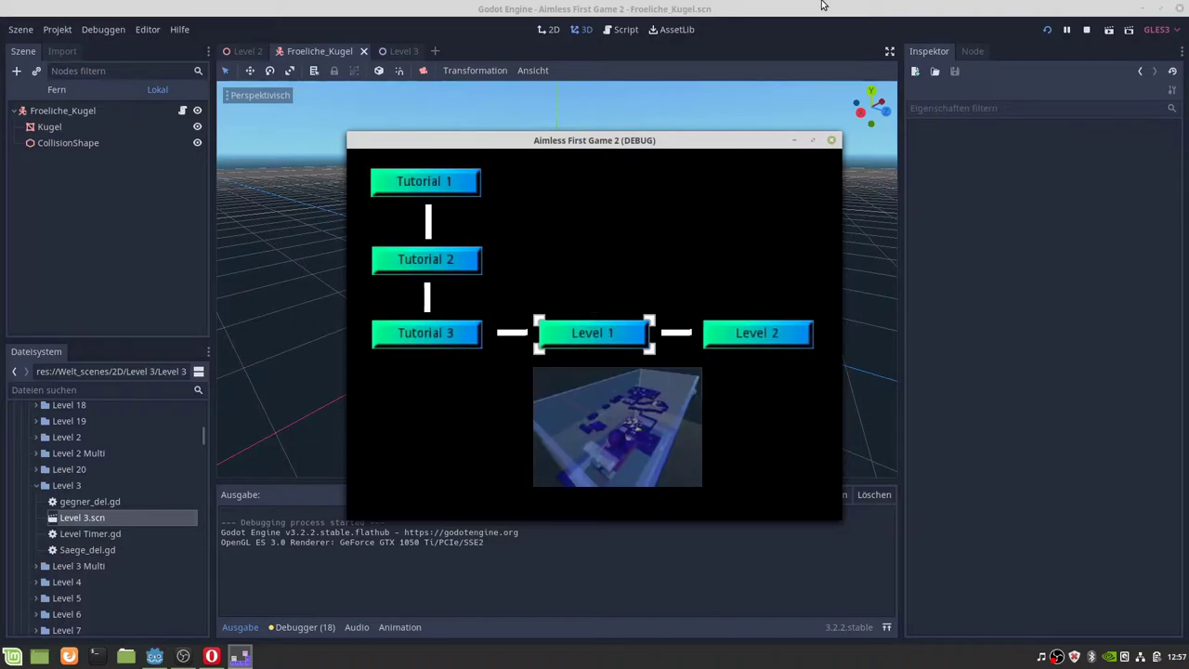
pyautogui.press('Right')
pyautogui.press('Left')
pyautogui.press('Left')
pyautogui.press('Up')
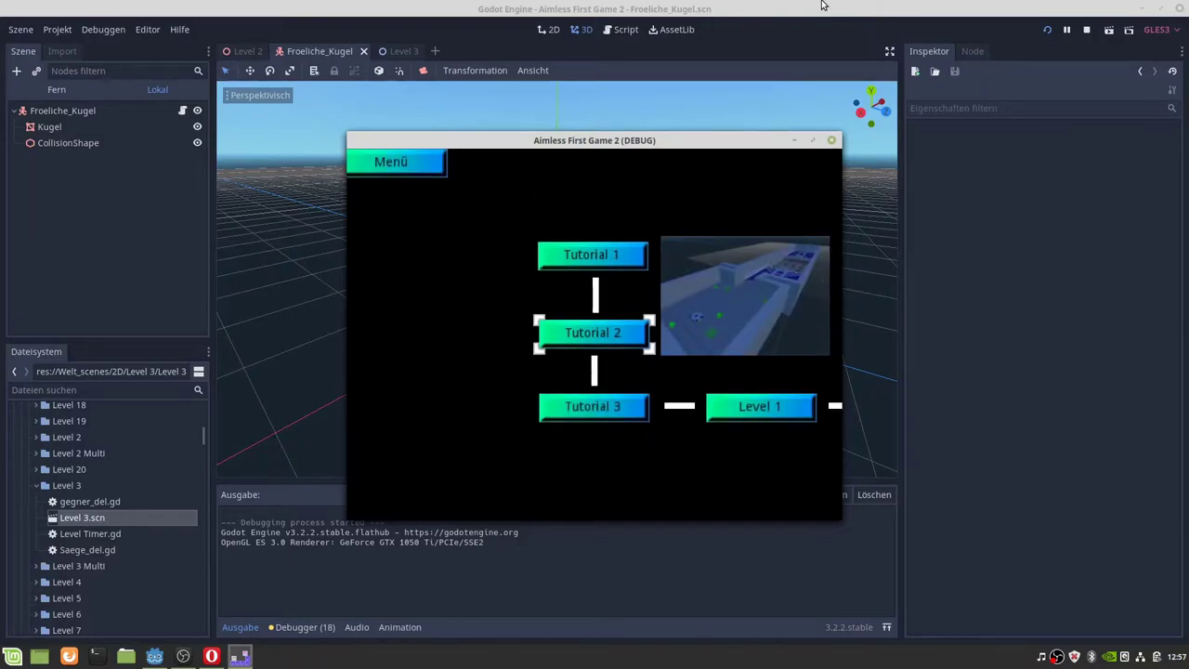
pyautogui.press('Up')
pyautogui.press('Down')
pyautogui.press('Down')
pyautogui.press('Right')
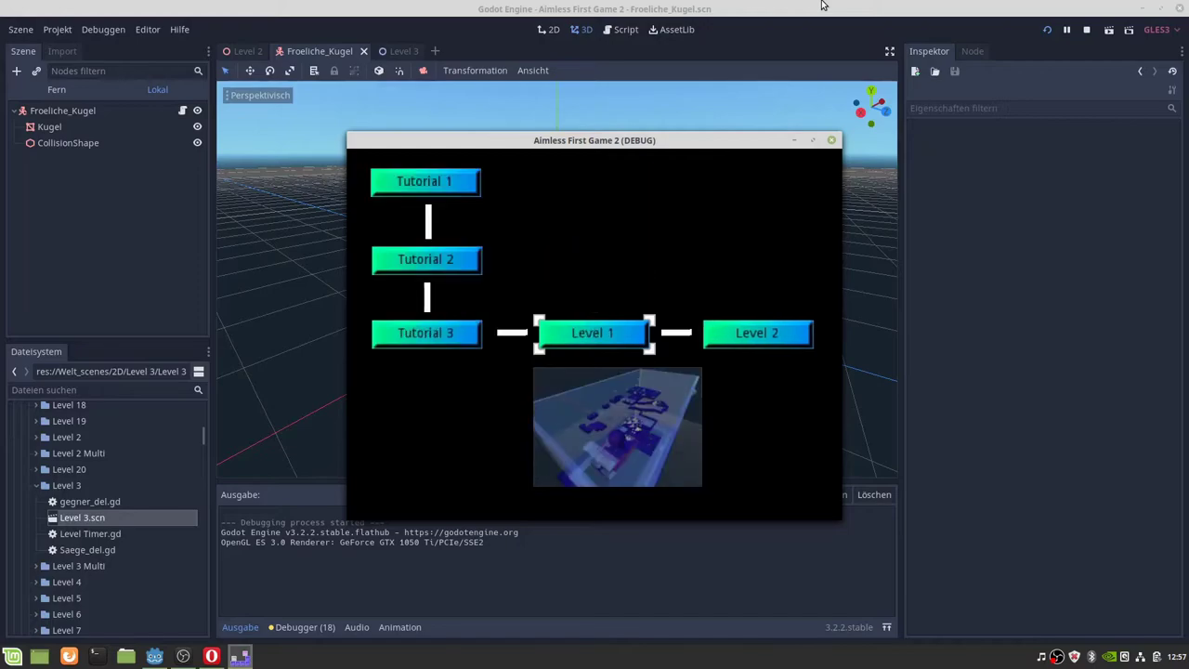
pyautogui.press('Right')
pyautogui.press('Left')
pyautogui.press('Left')
pyautogui.press('Up')
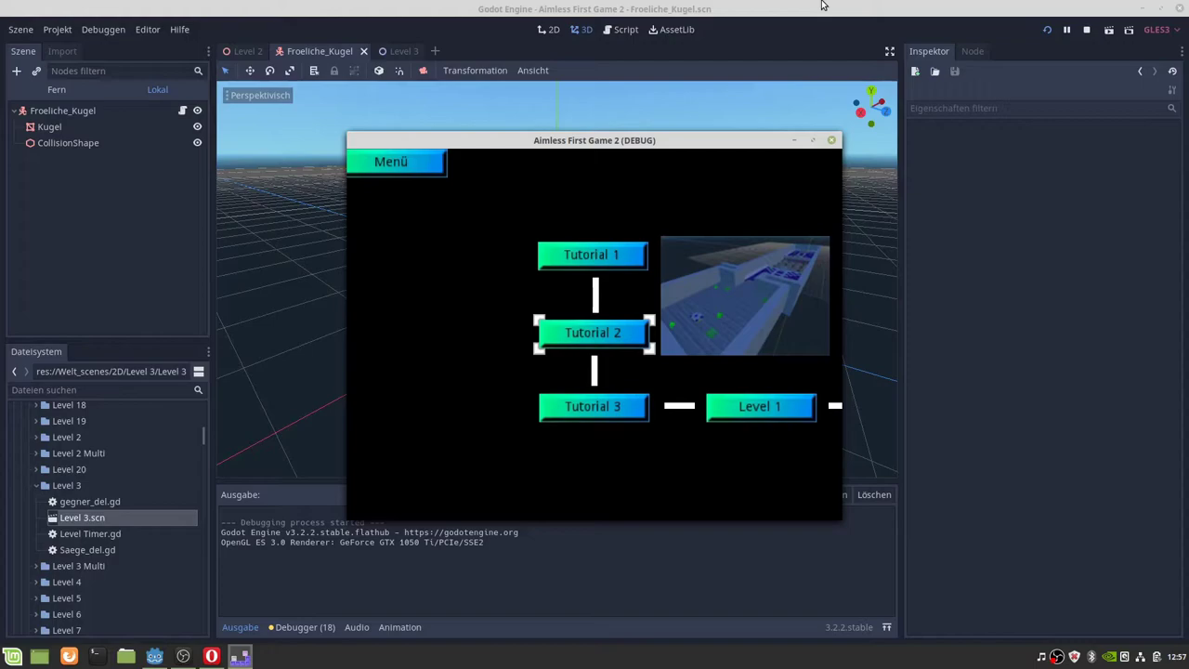
pyautogui.press('Down')
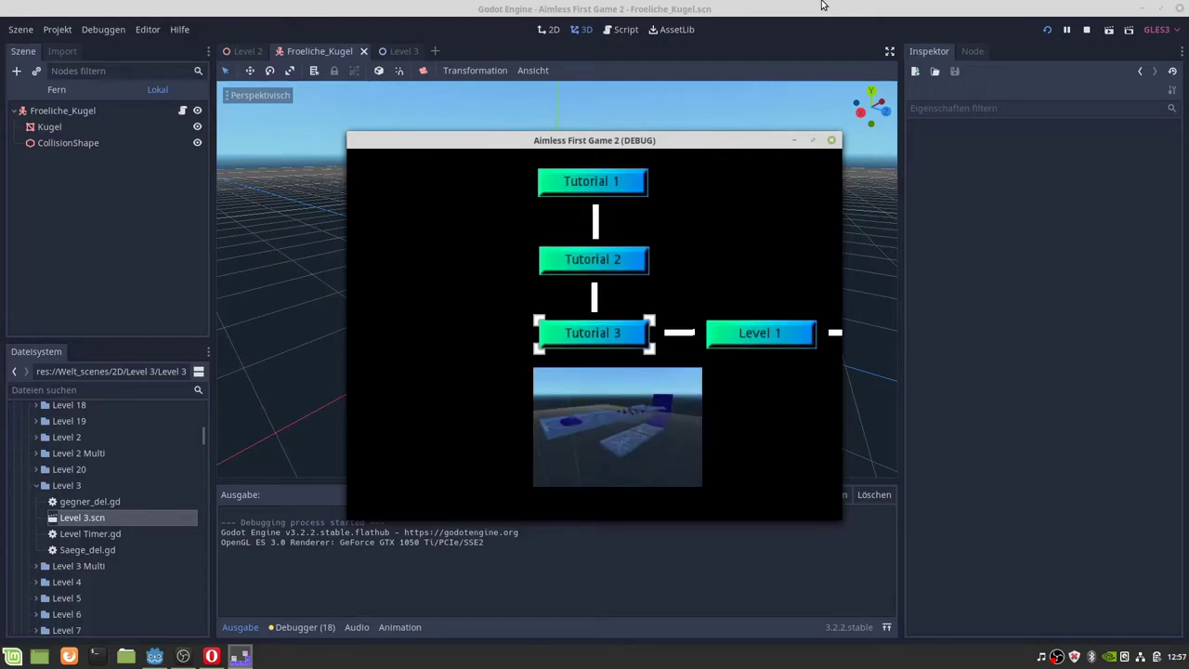
# View the Save Game 3D slots through the pause menu's Save option and go back with Zurueck
pyautogui.press('Escape')
pyautogui.press('Down')
pyautogui.press('Down')
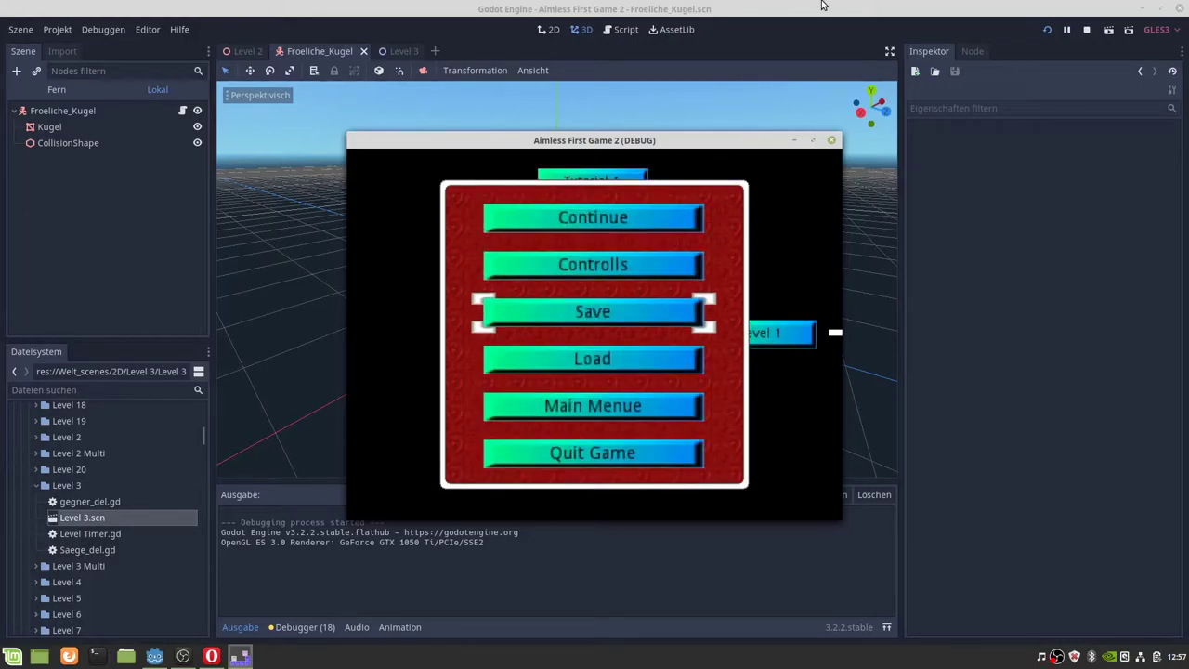
pyautogui.press('Return')
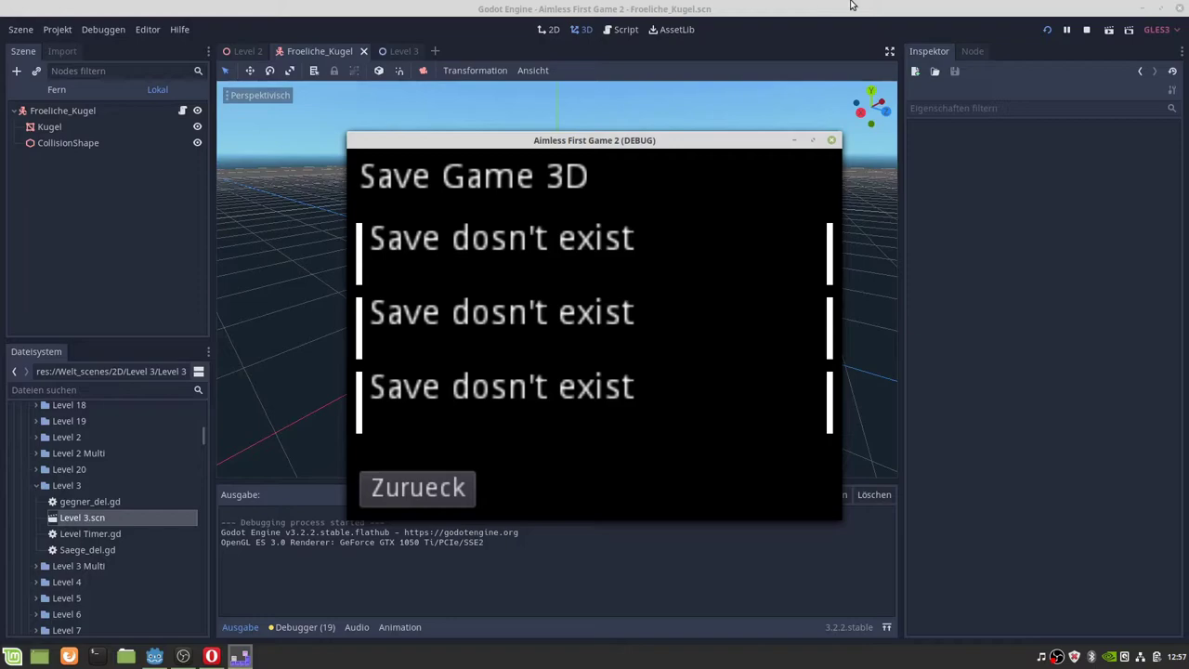
pyautogui.click(455, 491)
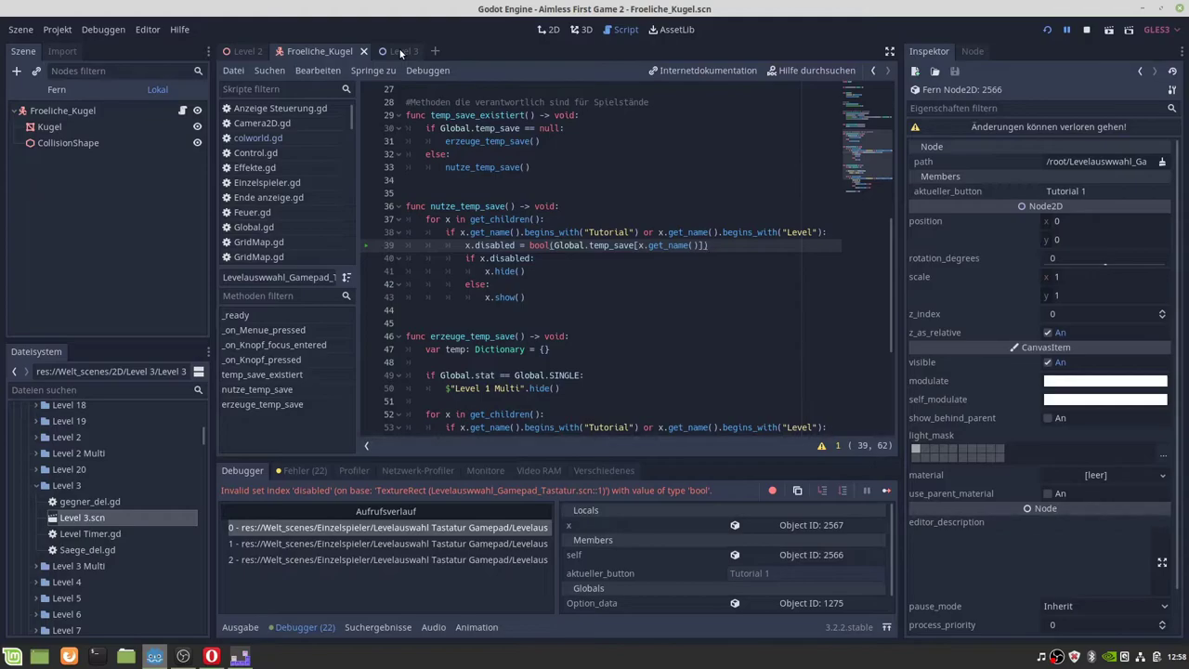
# Switch to the Level 2 scene and view the end of its Welt.gd script from the start of the lines
pyautogui.click(239, 52)
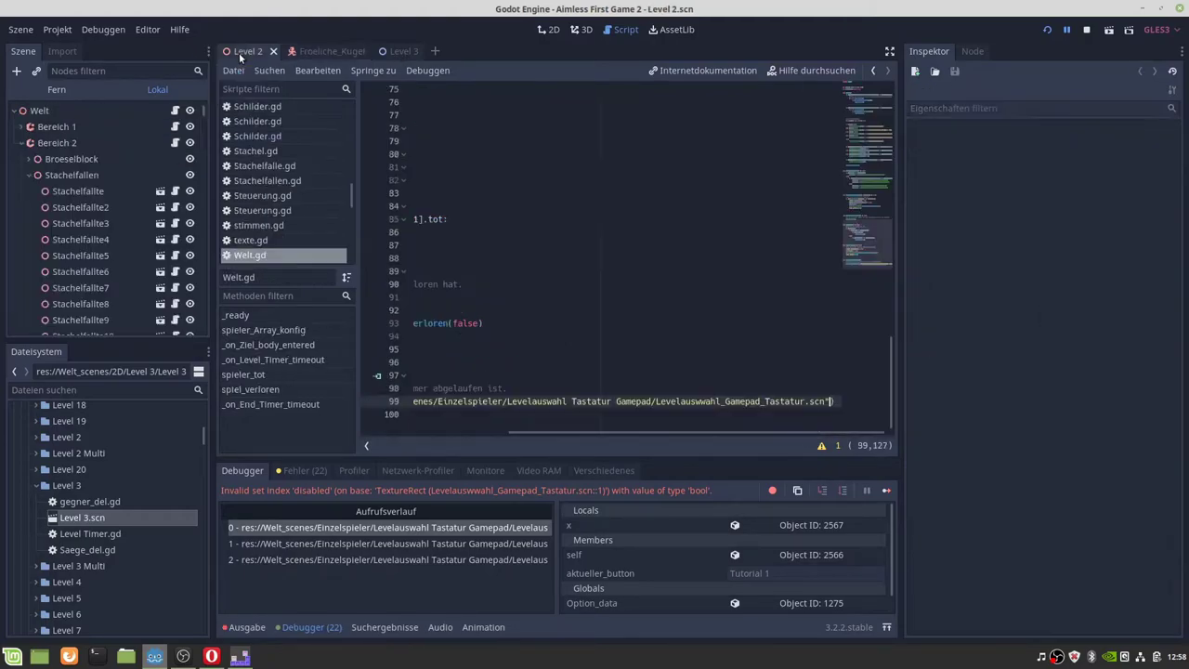
pyautogui.moveTo(612, 430); pyautogui.dragTo(358, 434)
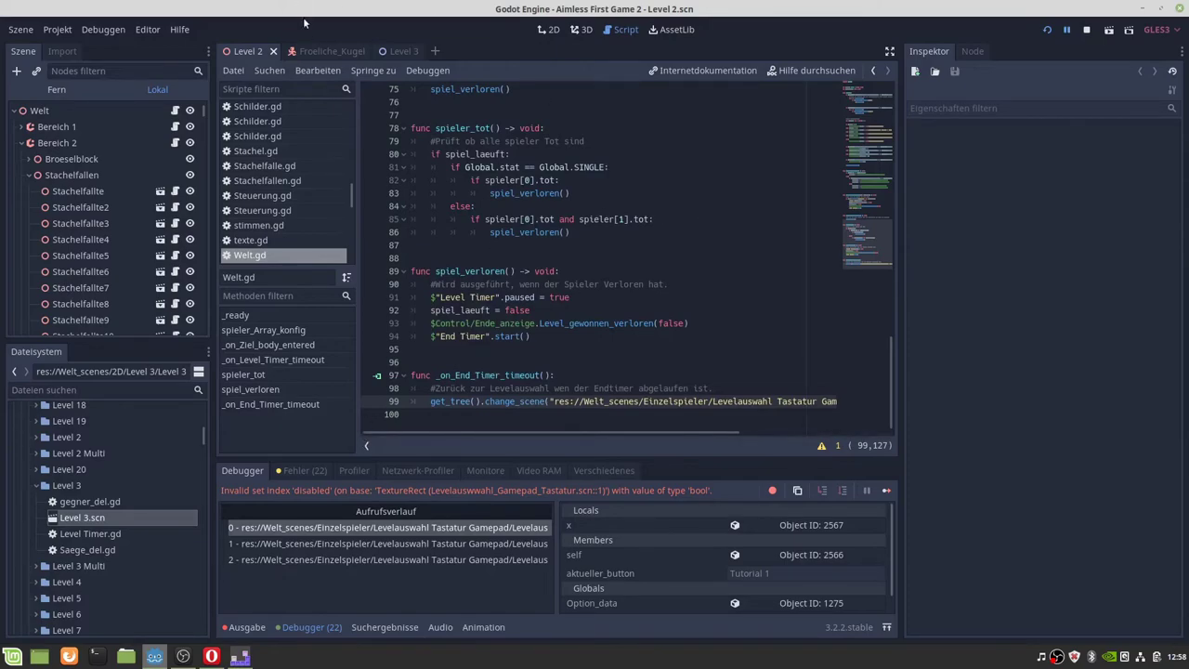
# Open the Level 3 scene in the 2D workspace and zoom out to 50 % to examine its layout
pyautogui.click(392, 52)
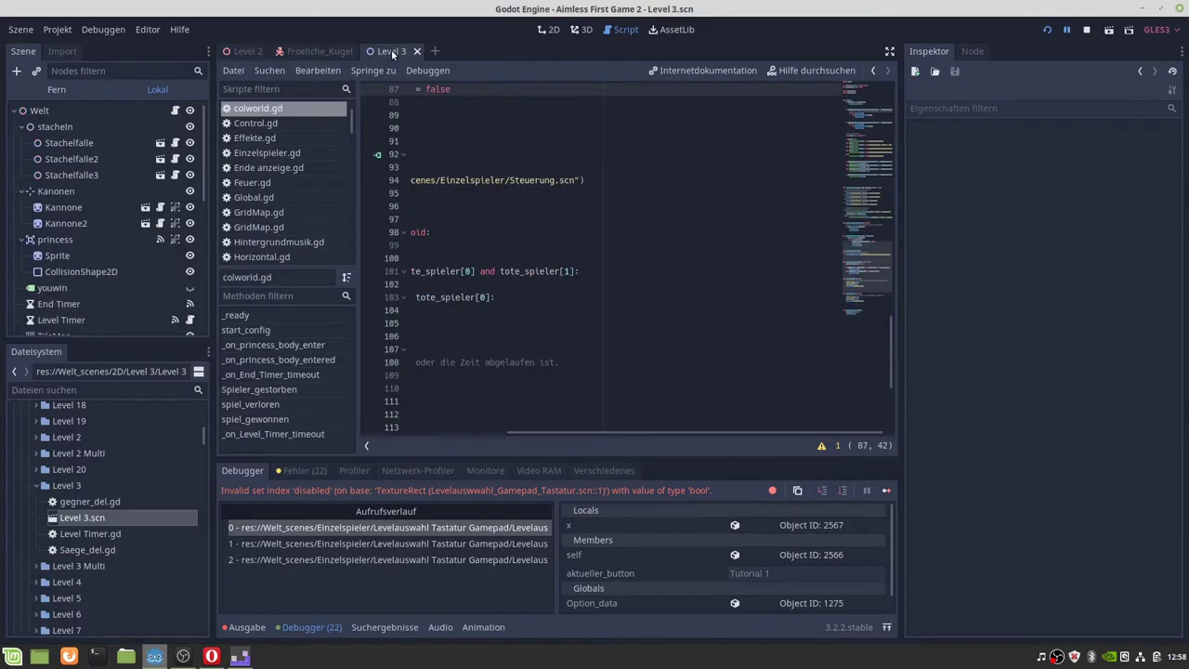
pyautogui.click(549, 30)
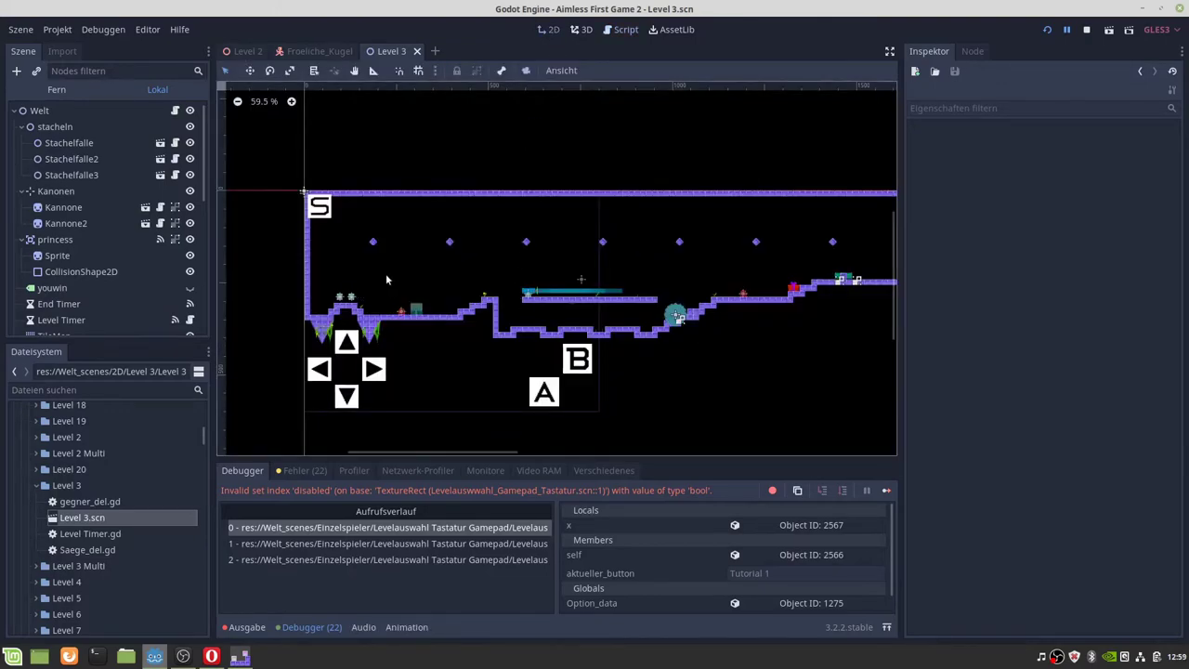
pyautogui.scroll(-1, 385, 273)
pyautogui.scroll(-2, 385, 273)
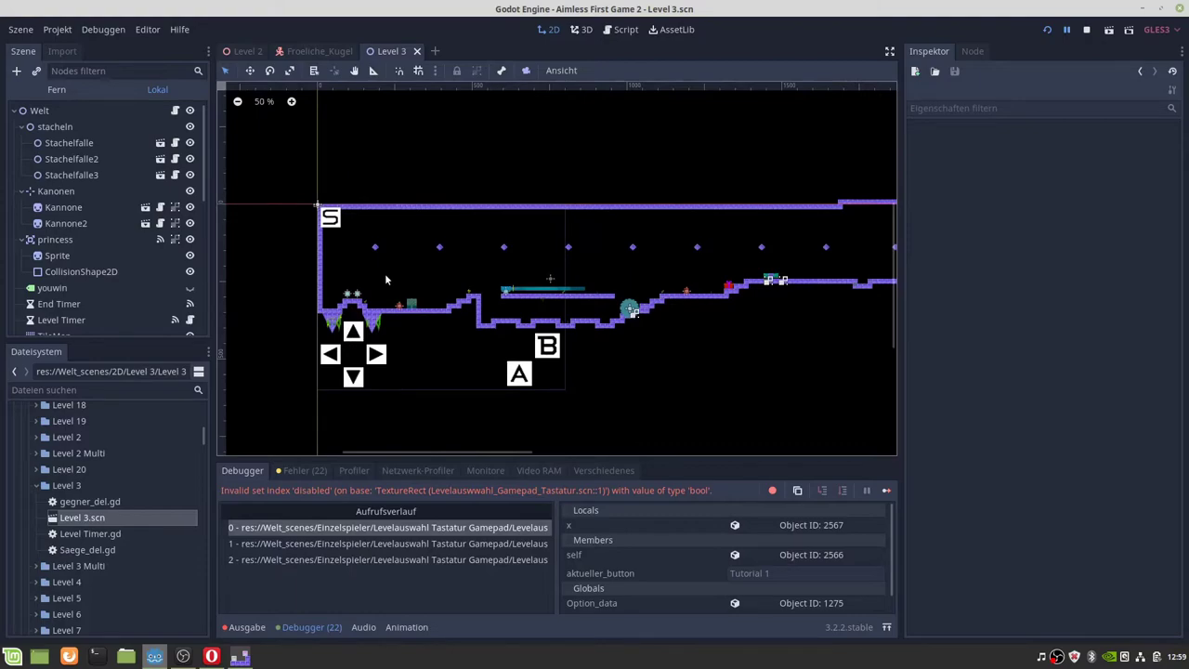
# Switch to the Opera browser and show the YouTube page of "Godot Android Tutorial #2 | ADMOB / ADS | Deutsch"
pyautogui.scroll(-1, 387, 279)
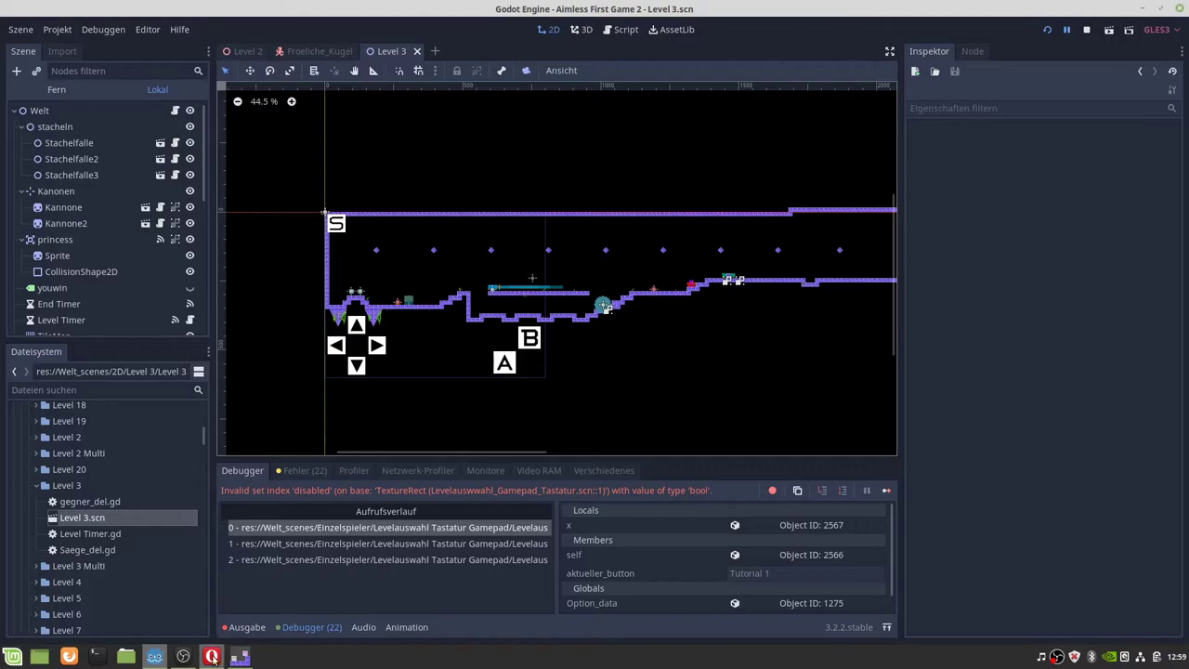
pyautogui.moveTo(213, 658)
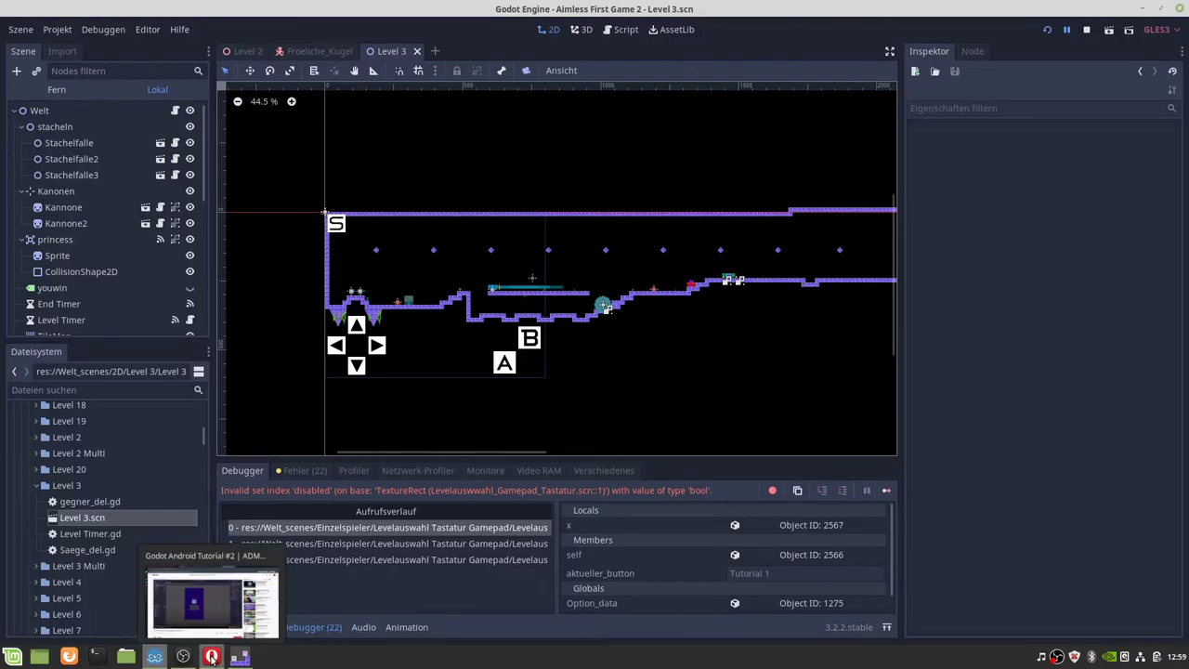
pyautogui.click(213, 657)
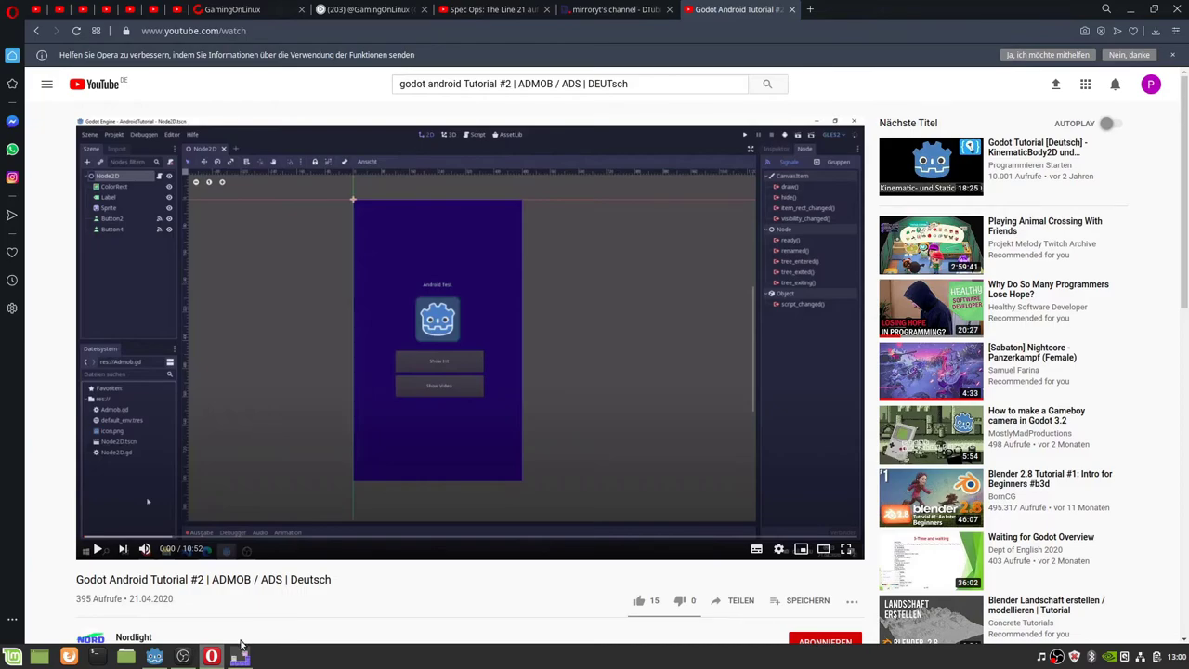
# Bring up the running Aimless First Game 2 debug window, and return to the Level 3 scene in the Godot editor
pyautogui.moveTo(240, 656)
pyautogui.click(243, 661)
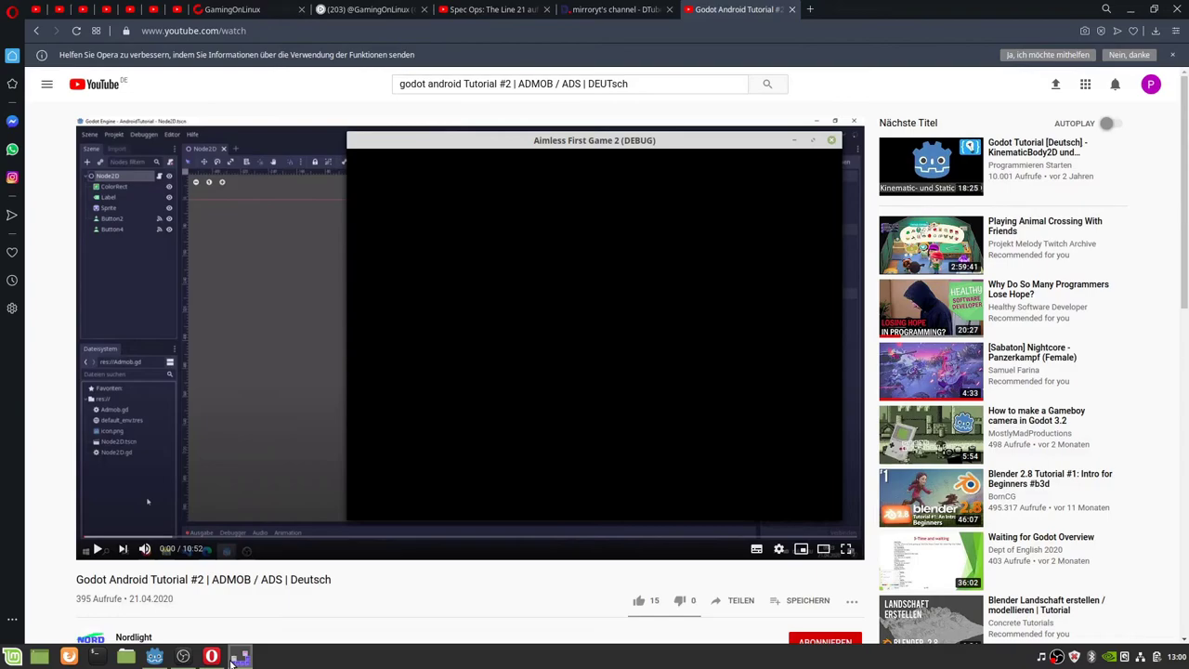
pyautogui.click(158, 658)
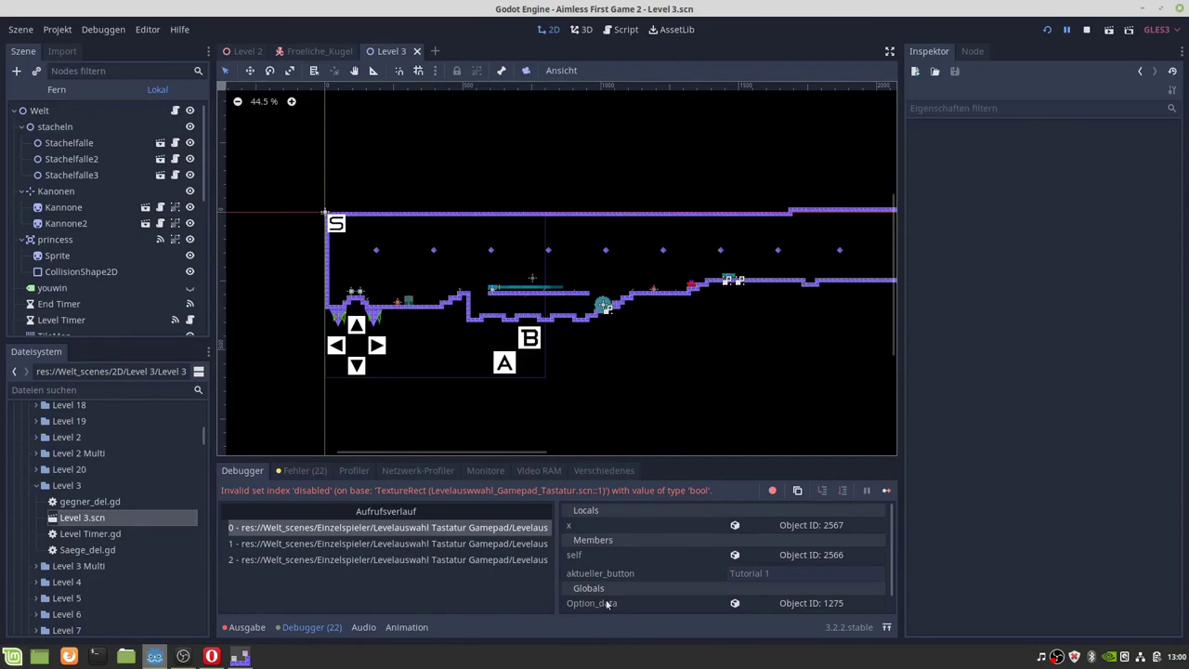
pyautogui.click(183, 656)
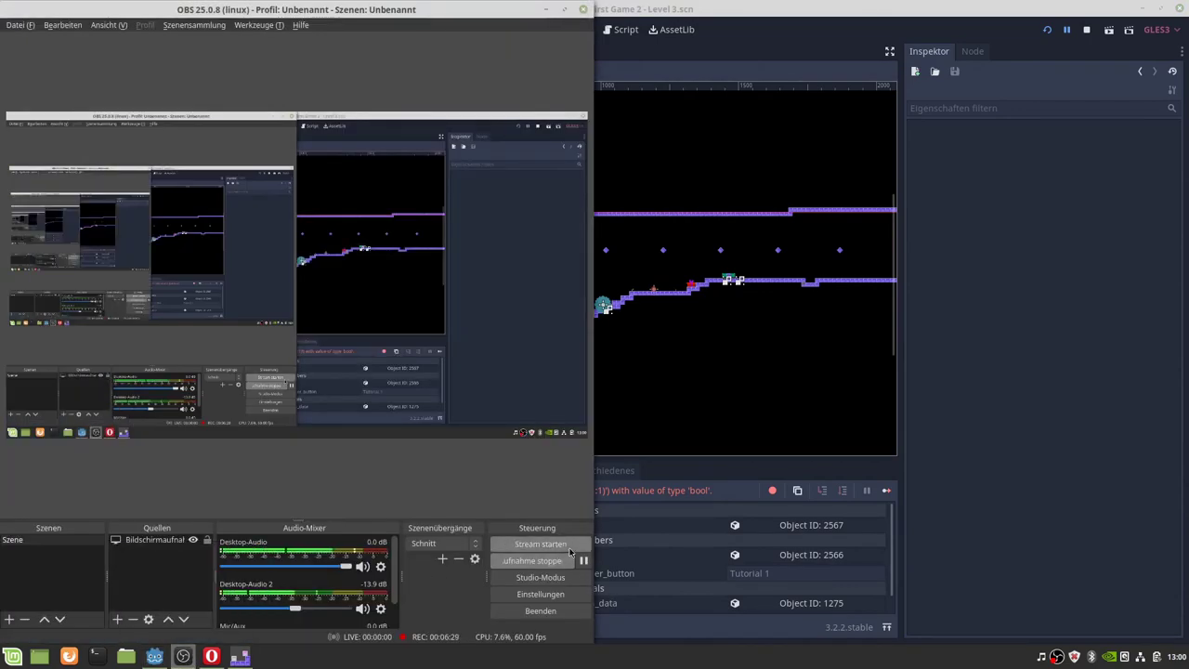